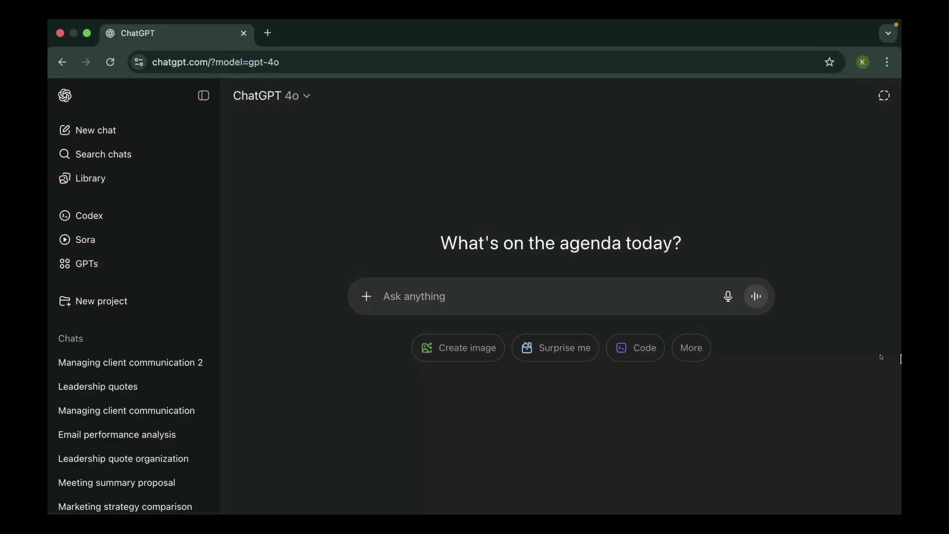
Write a prompt saying you want to open a Subway franchise, asking how to do it, everything to consider, and a roadmap.
type("I was thinking of opening a subway franchise, but I don't know how to, can you tell me how to do that and all the things that I need to consider, make a roadmap for me")
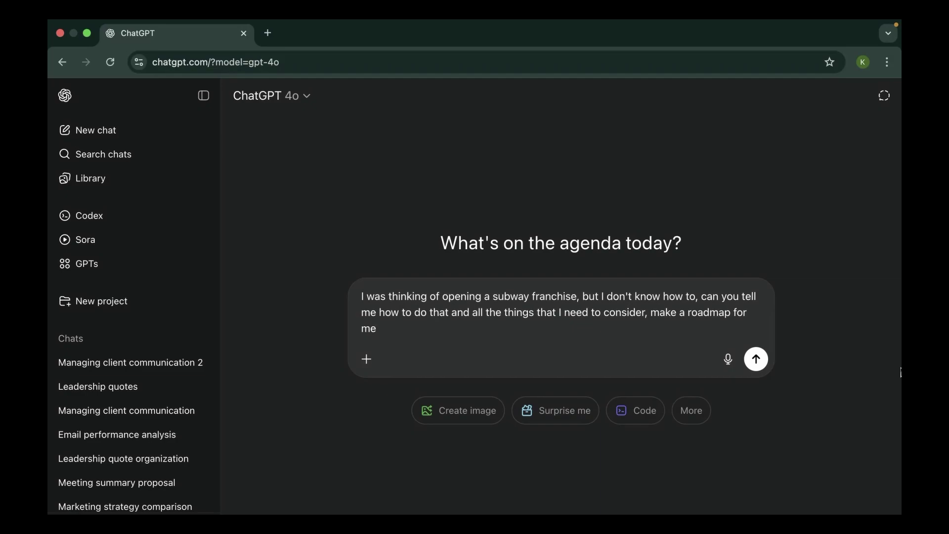
left_click(366, 359)
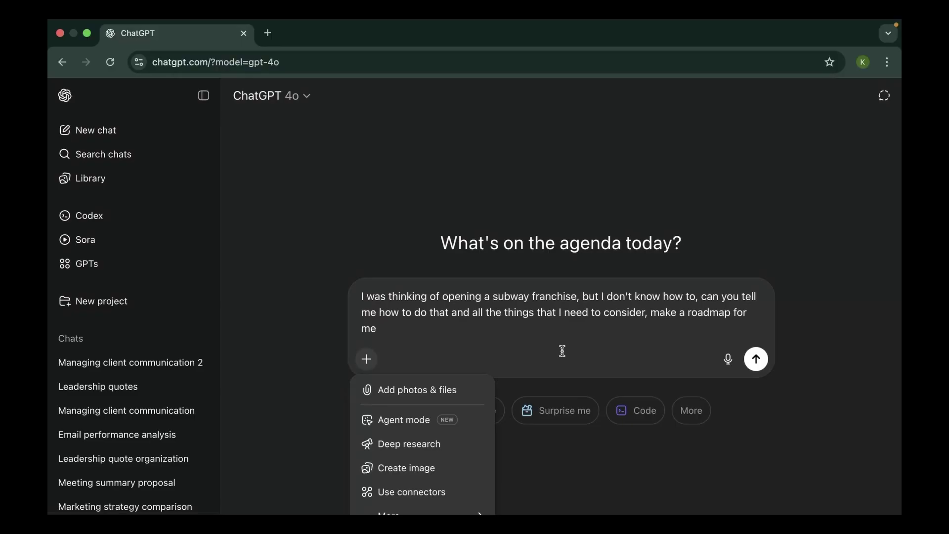
left_click(483, 330)
left_click_drag(451, 312, 363, 295)
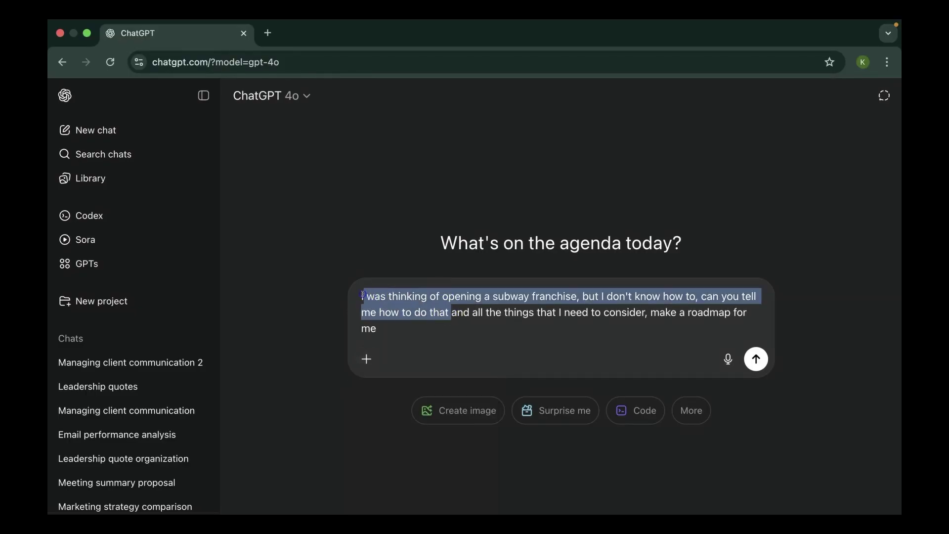
left_click(623, 354)
Submit the Subway franchise roadmap prompt.
left_click(532, 332)
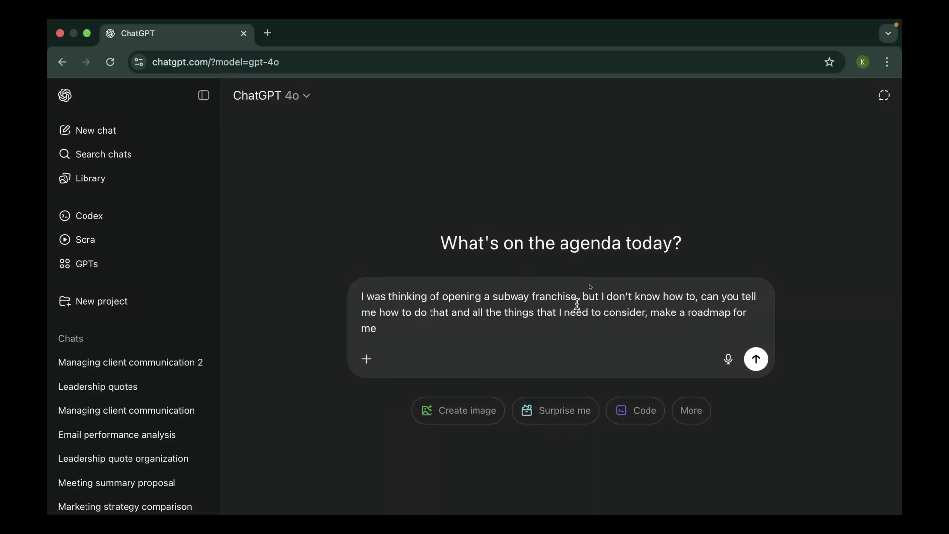
key("Return")
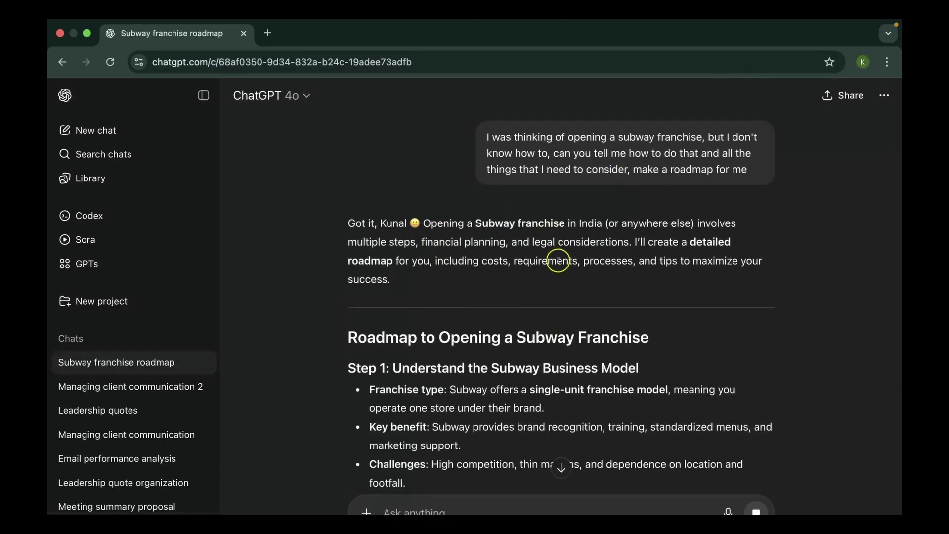
Read the roadmap's introduction, the Subway business model section, and the eligibility and requirements table.
scroll(554, 262, "down", 1)
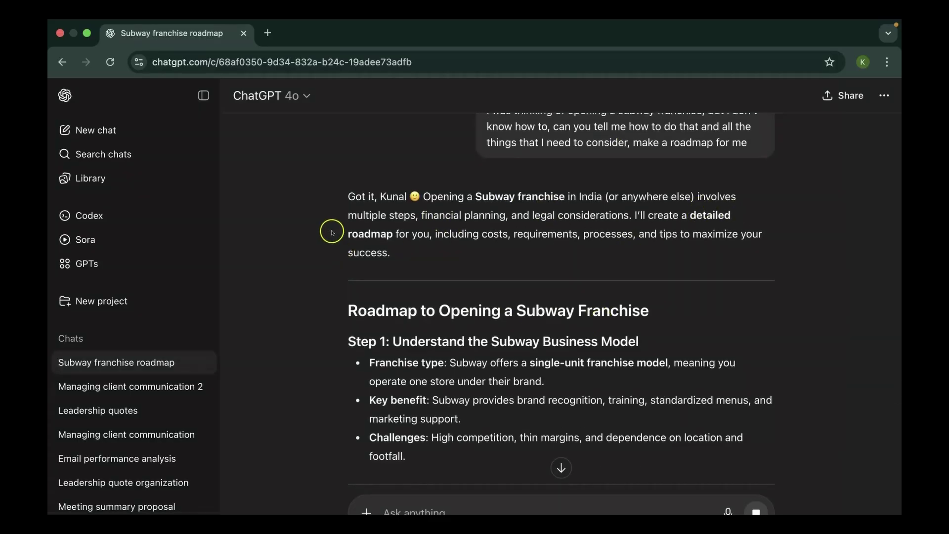
scroll(457, 278, "down", 4)
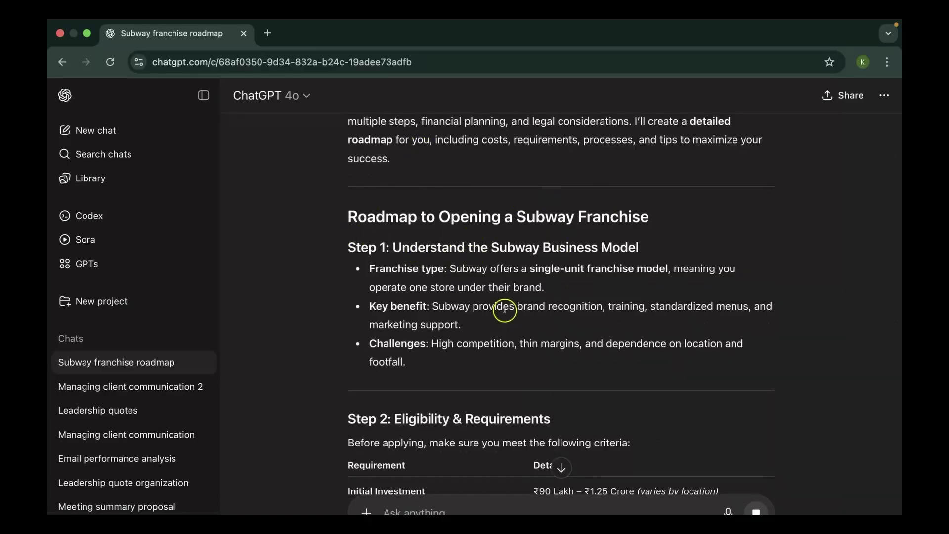
scroll(504, 310, "down", 3)
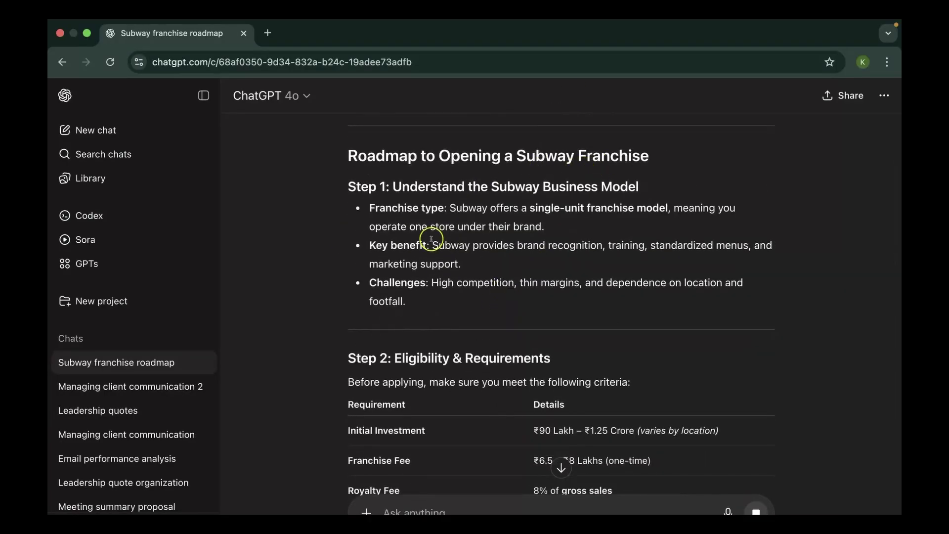
scroll(583, 313, "down", 2)
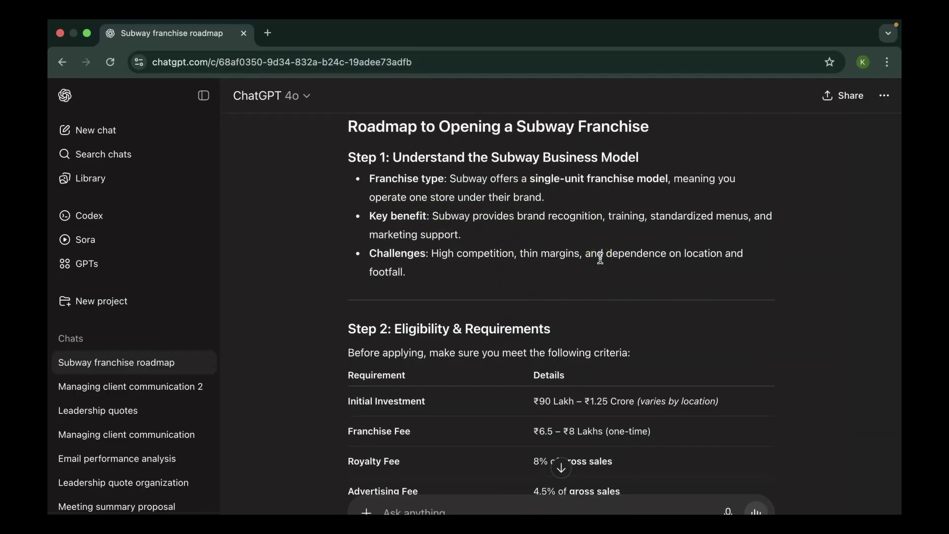
scroll(600, 257, "down", 2)
scroll(459, 306, "down", 3)
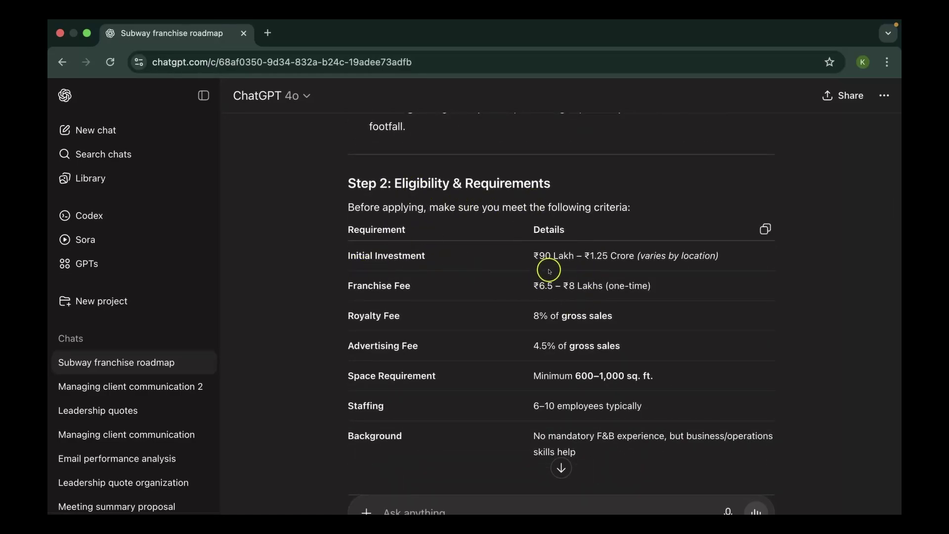
scroll(694, 354, "down", 1)
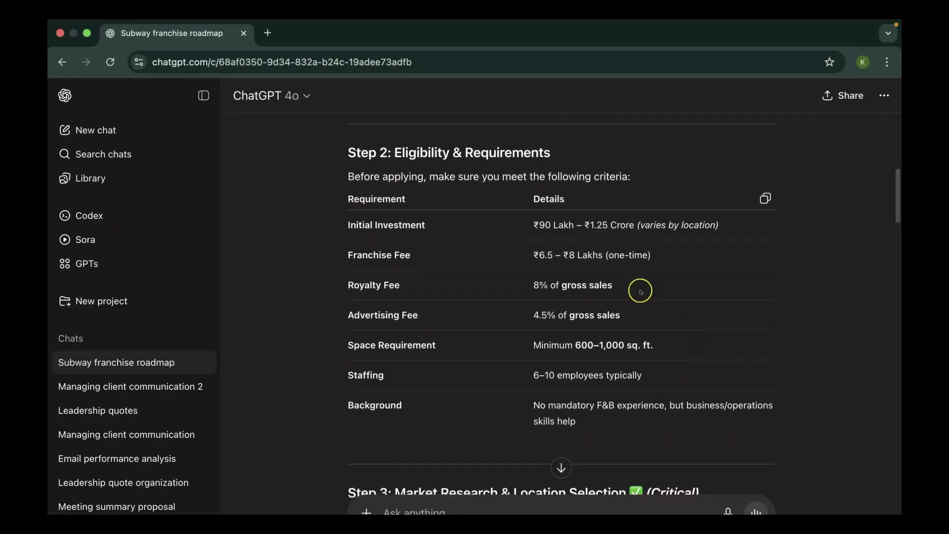
scroll(546, 364, "down", 1)
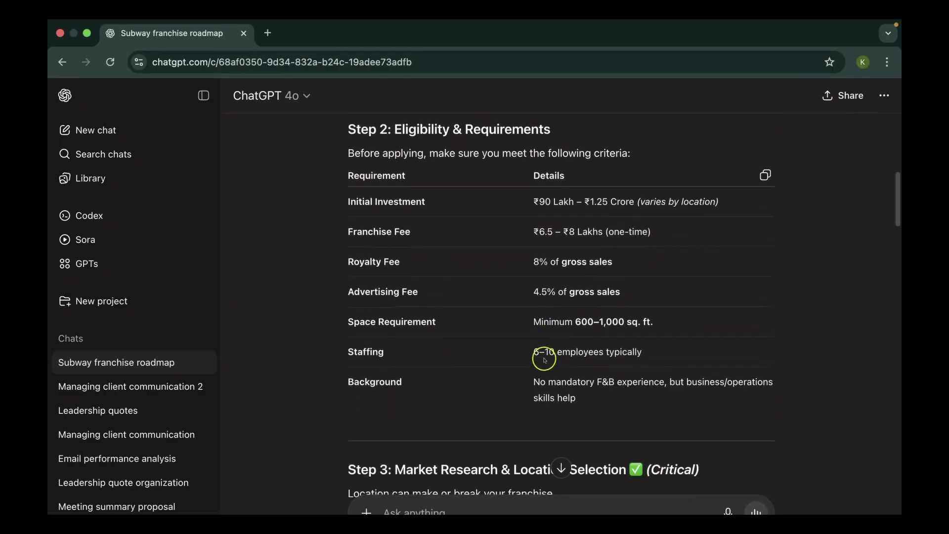
scroll(619, 313, "down", 3)
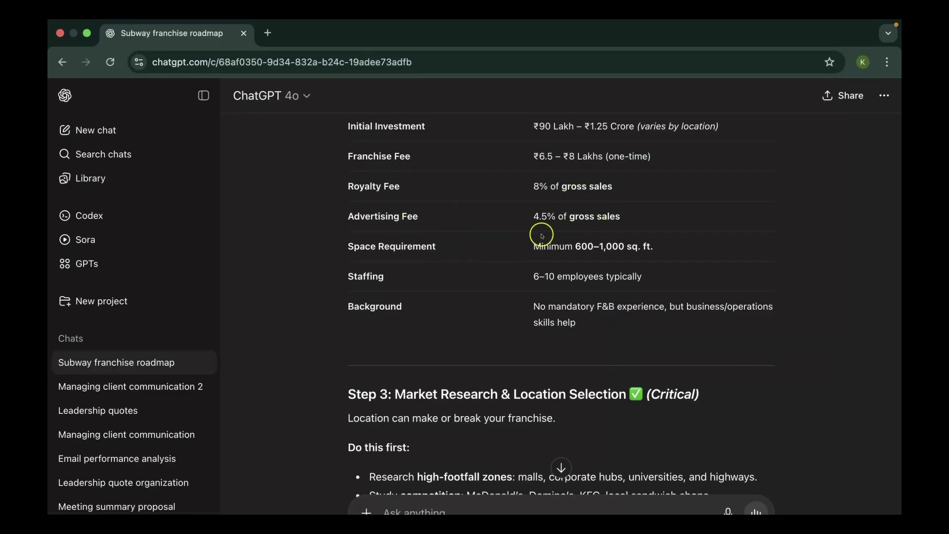
scroll(627, 276, "down", 2)
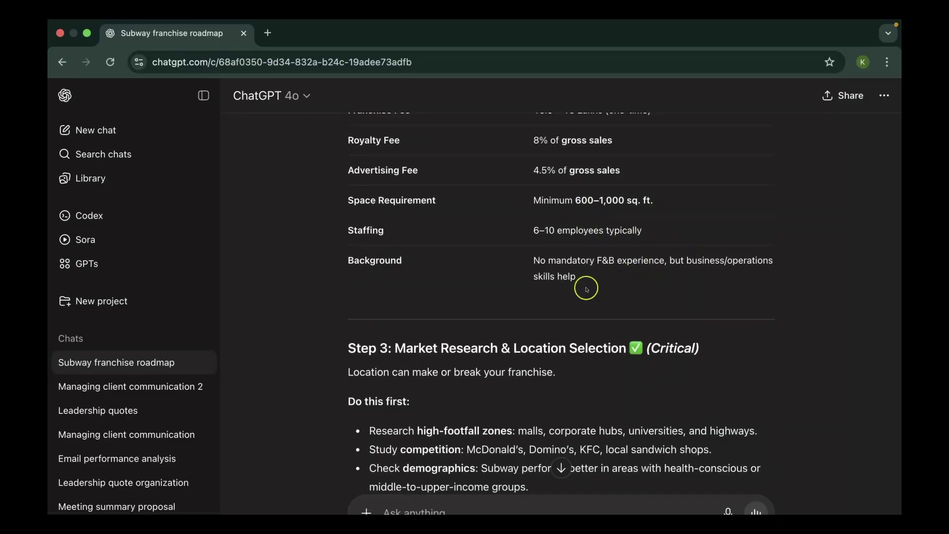
scroll(590, 338, "down", 1)
scroll(589, 338, "down", 2)
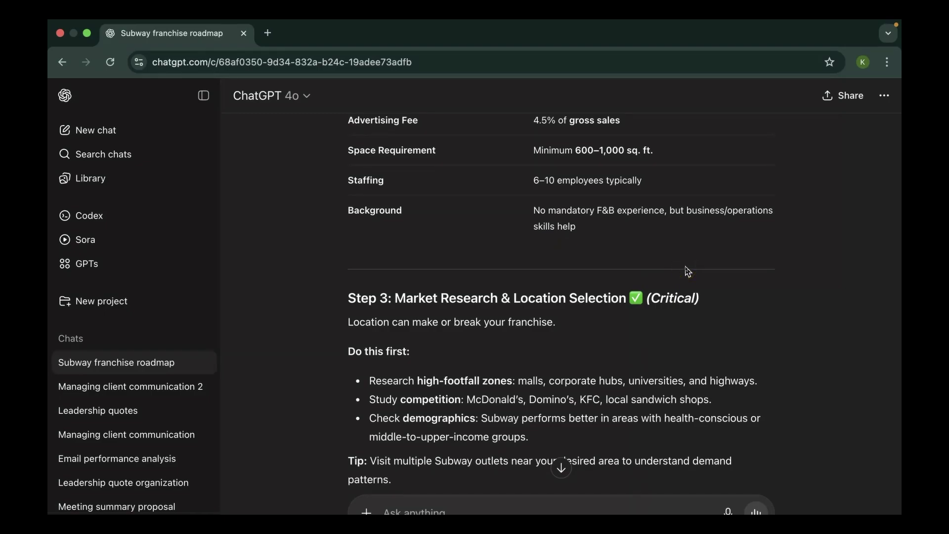
Read the roadmap from market research and location selection through funding and legal compliance, then review the closing considerations and suggested next steps.
scroll(692, 272, "down", 5)
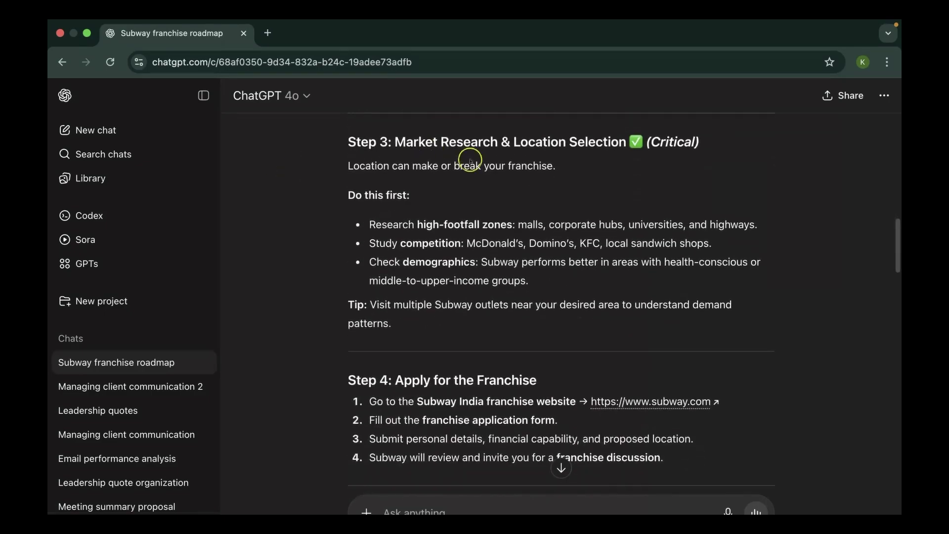
scroll(489, 305, "down", 1)
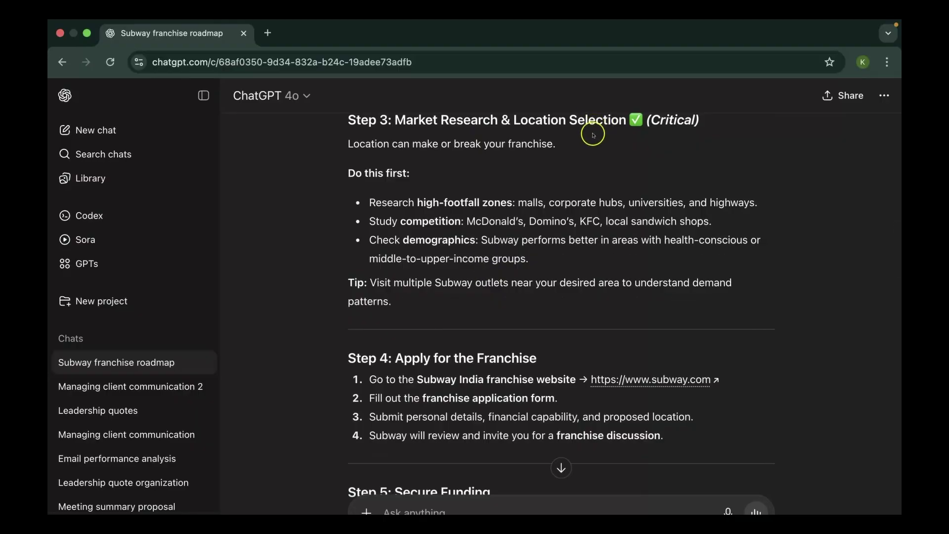
scroll(603, 307, "down", 2)
scroll(539, 331, "down", 3)
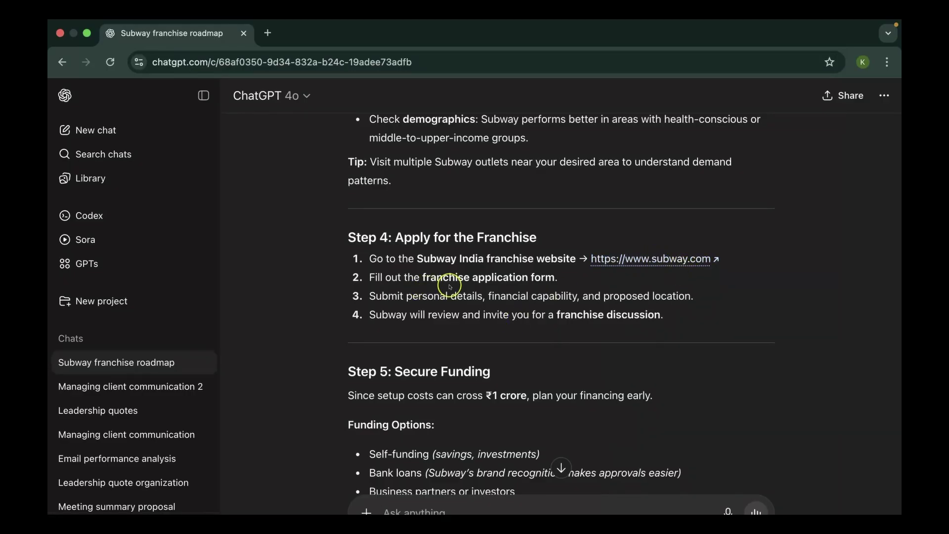
scroll(495, 289, "down", 3)
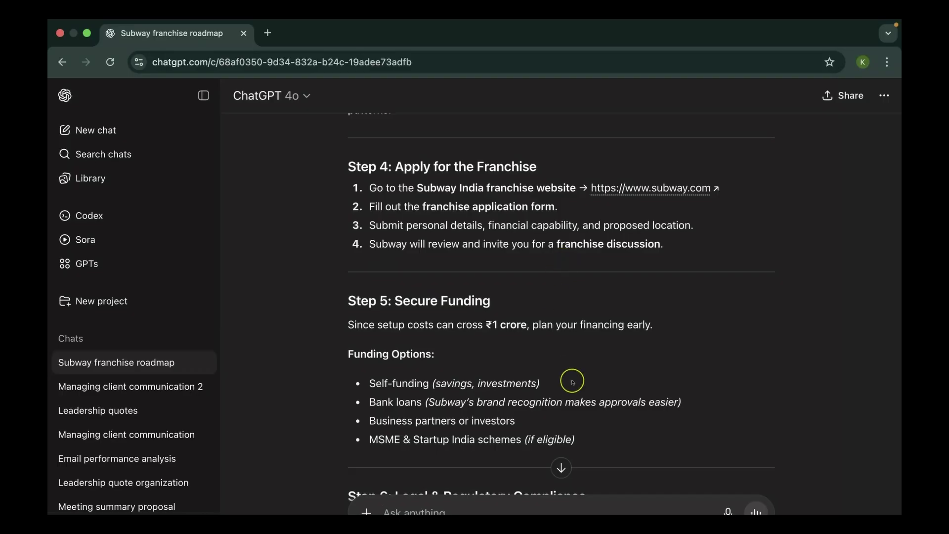
scroll(572, 382, "down", 4)
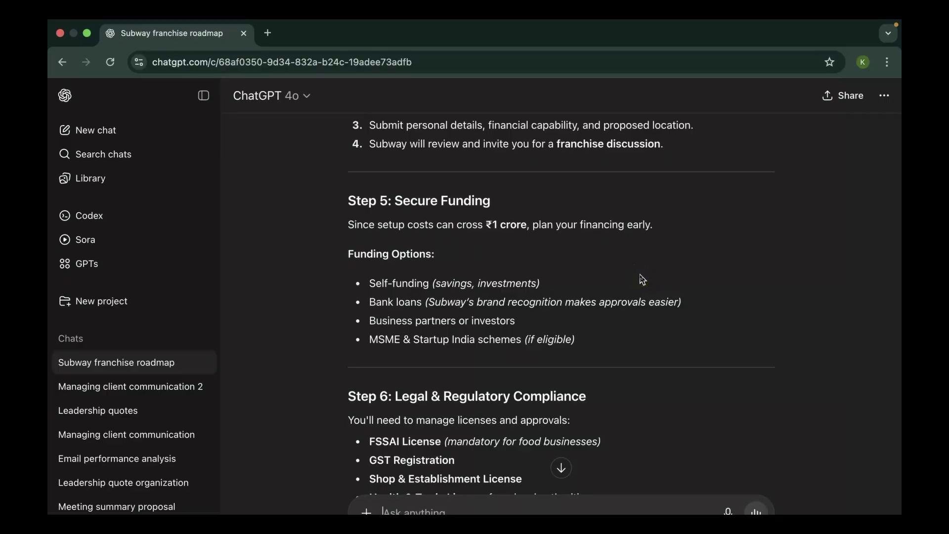
scroll(421, 416, "down", 1)
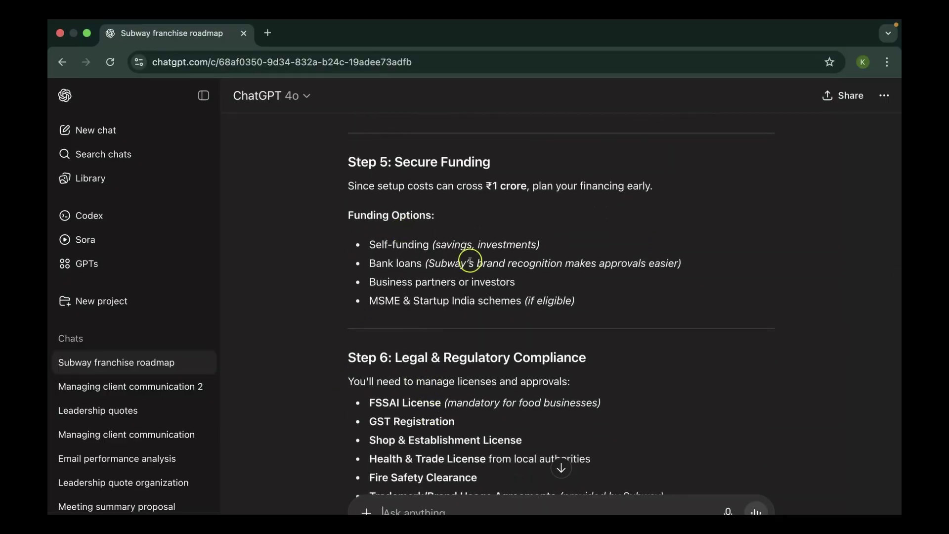
scroll(471, 397, "down", 1)
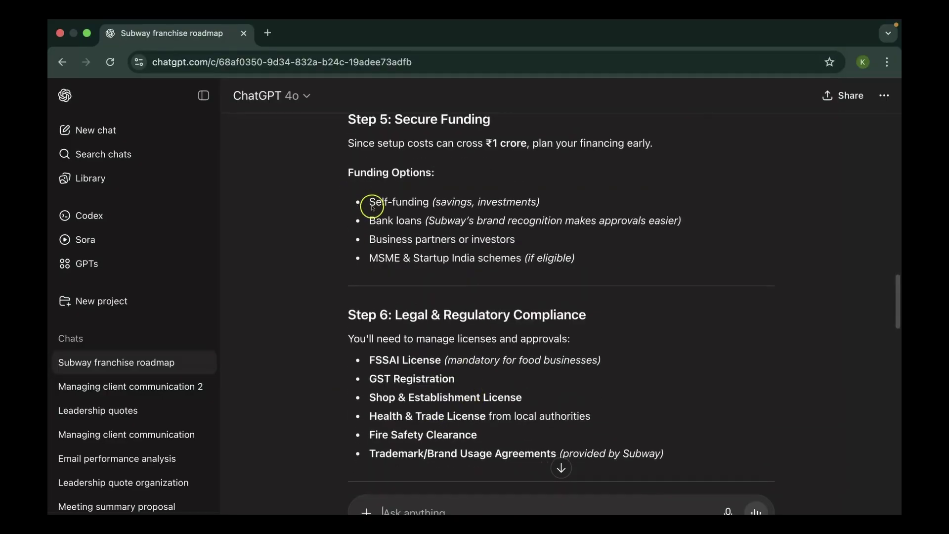
scroll(582, 341, "down", 2)
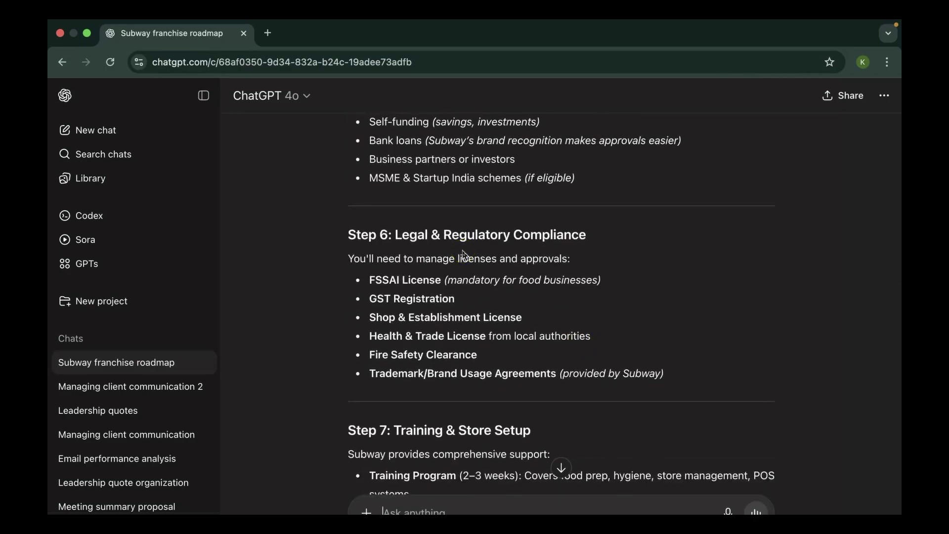
scroll(464, 255, "down", 2)
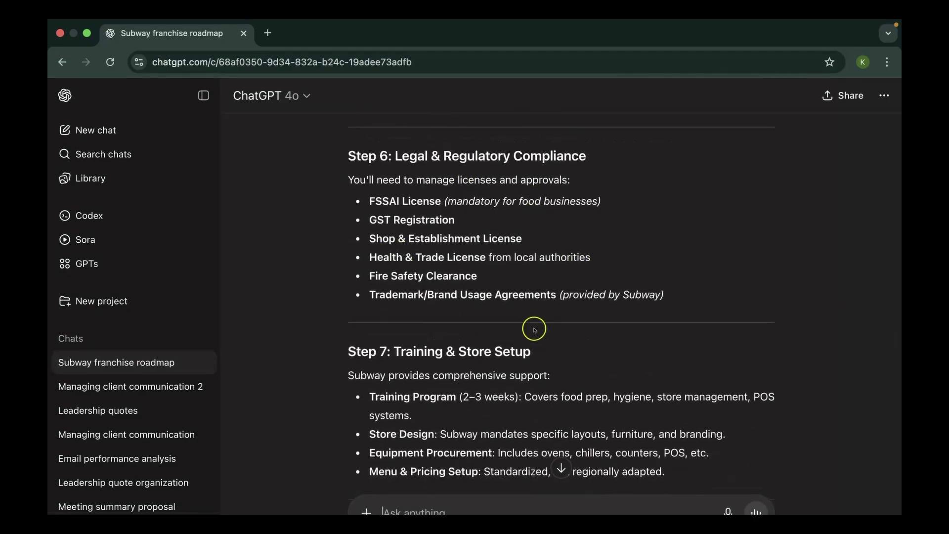
scroll(663, 302, "down", 10)
scroll(667, 307, "up", 4)
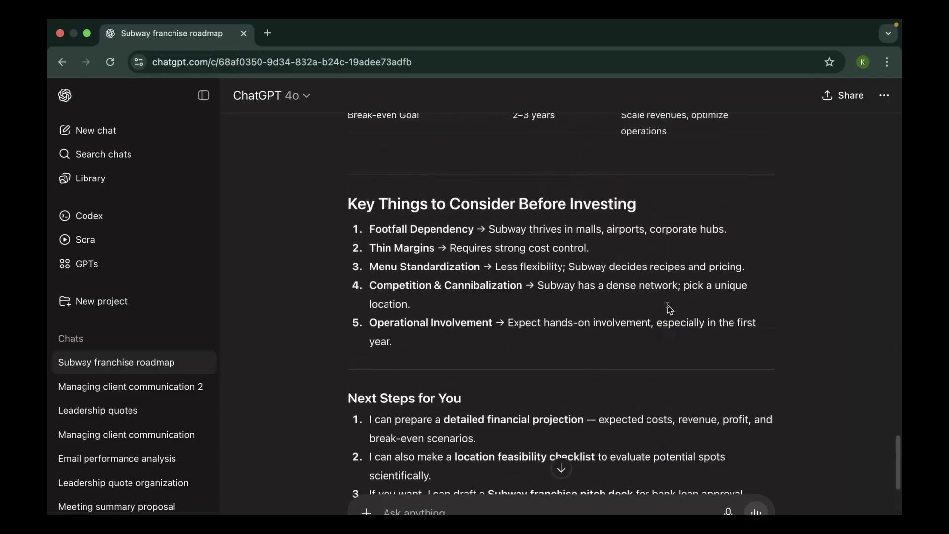
scroll(670, 309, "down", 4)
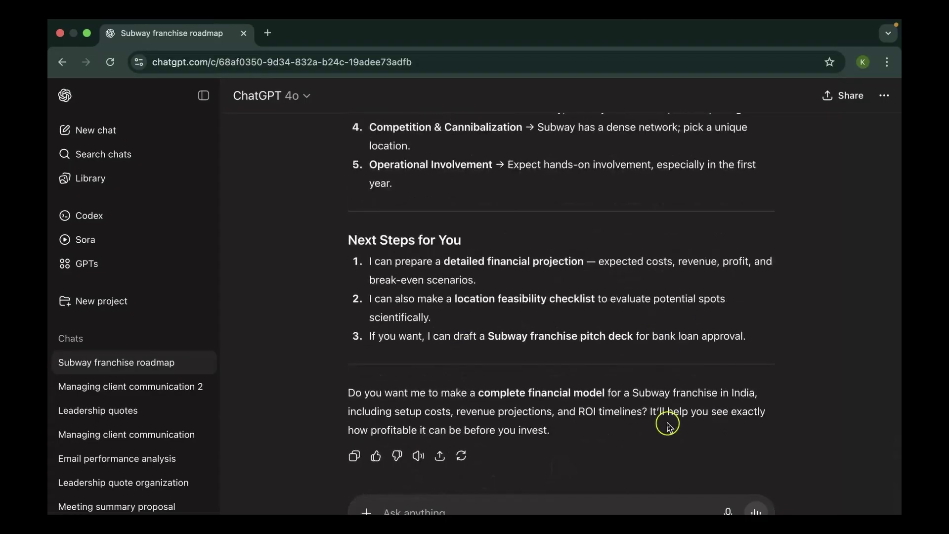